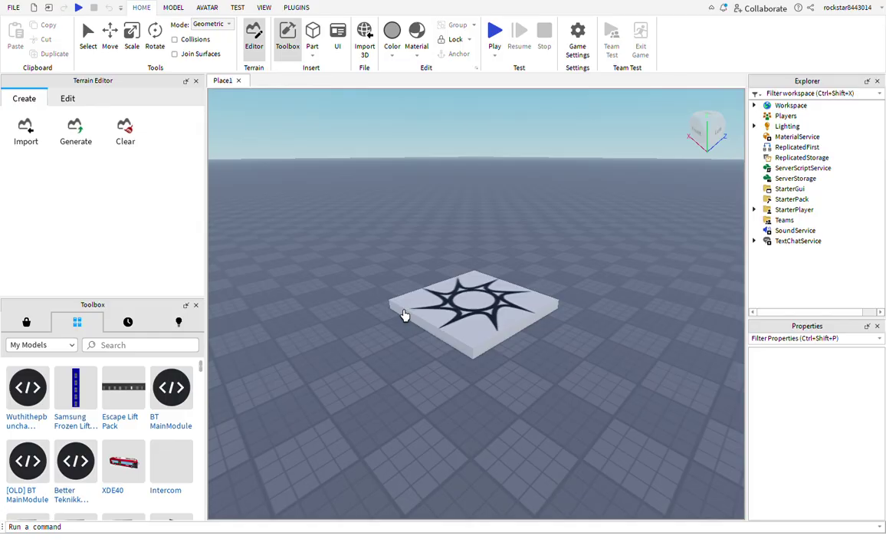
Search My Models for "teknikk a1" and place the Teknikk A1 [Free] elevator beside the spawn location
click(131, 346)
text(teknikk li)
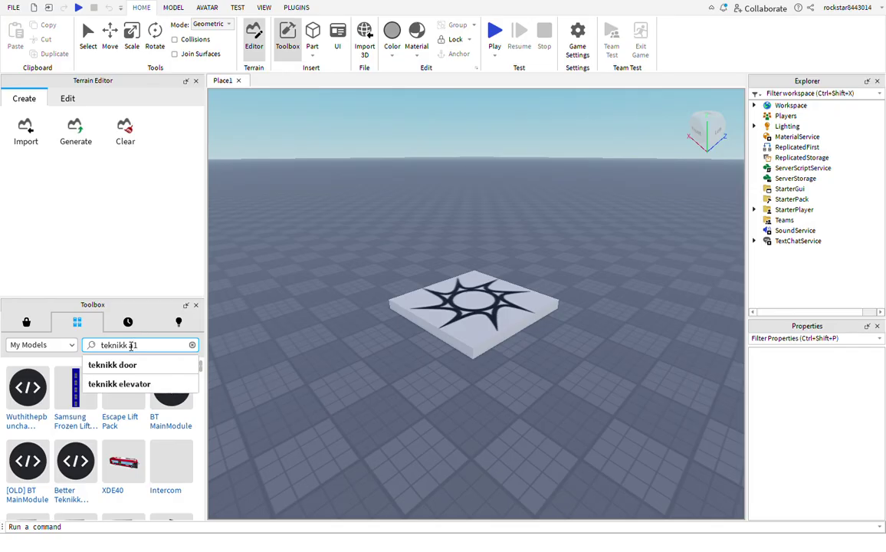
key(Return)
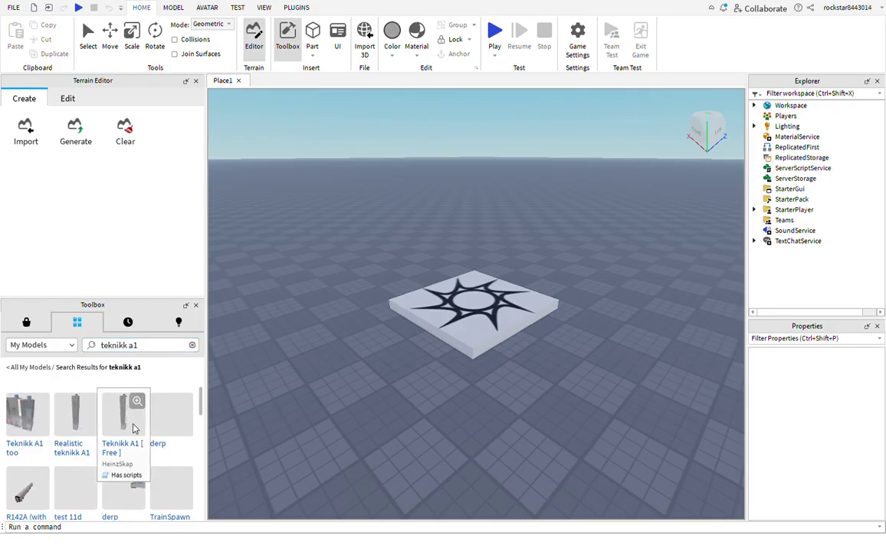
drag(123, 414, 421, 289)
Start a playtest, then call the elevator from its landing, board it and select floor 4
click(495, 34)
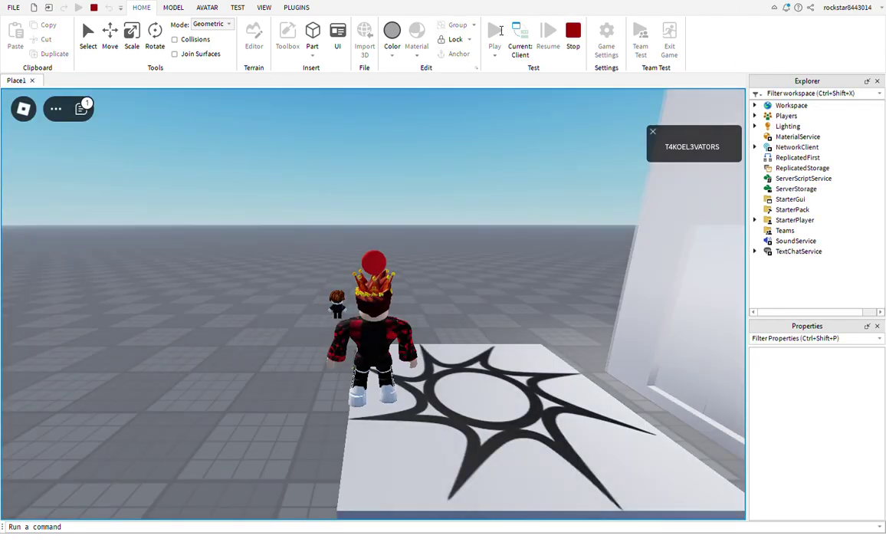
right_drag(459, 295, 457, 299)
scroll(457, 299, up, 5)
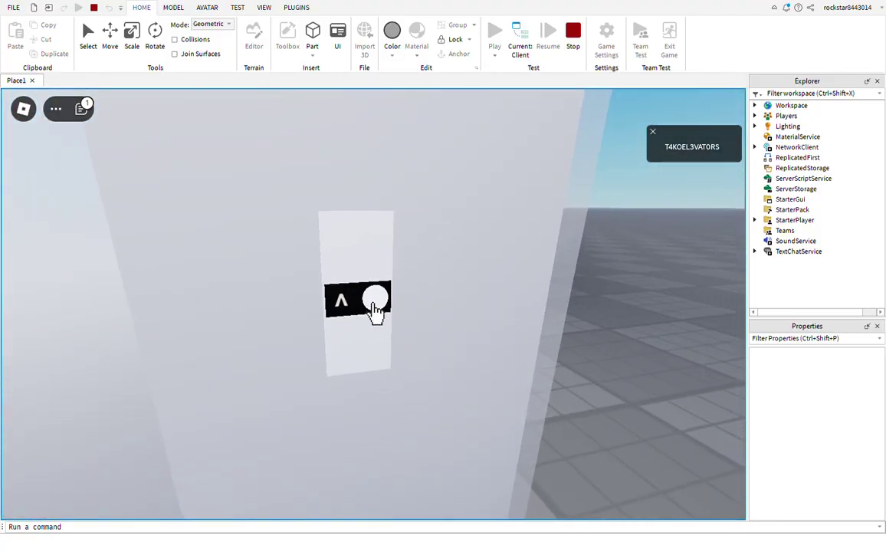
click(375, 307)
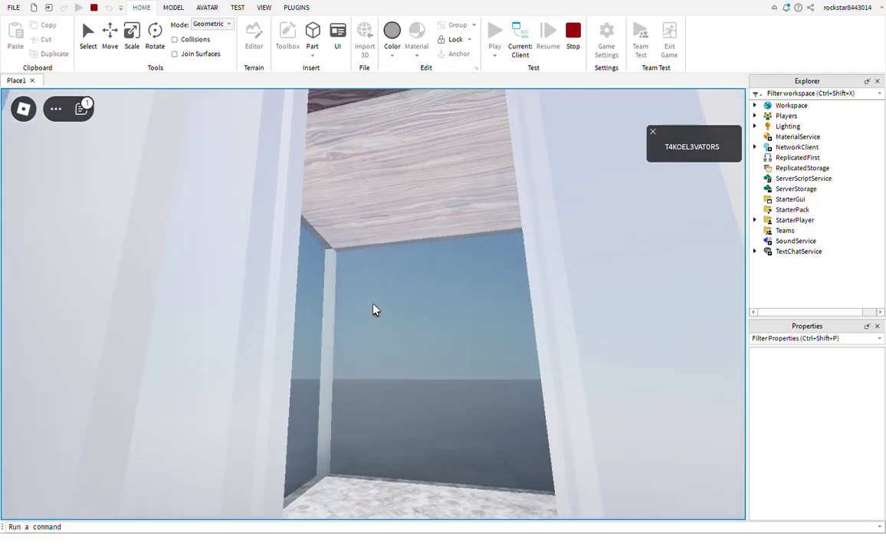
key(w)
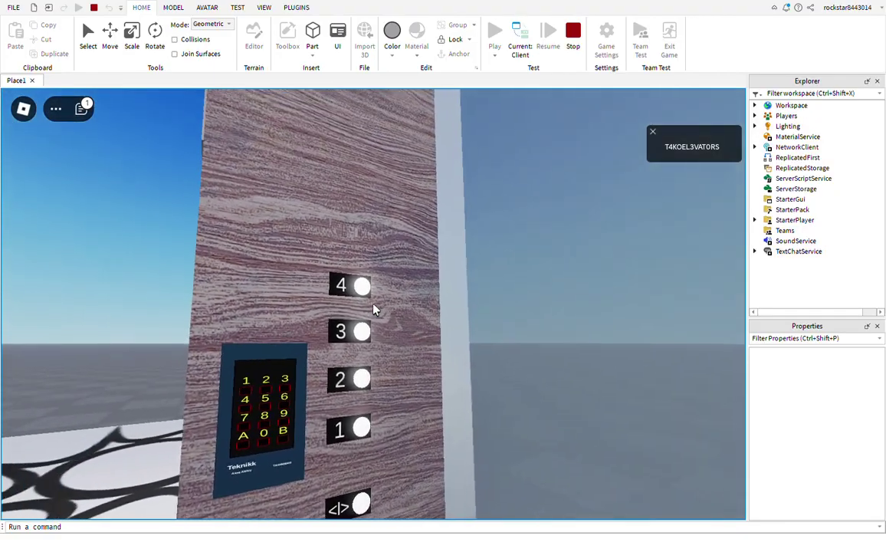
click(375, 309)
key(s)
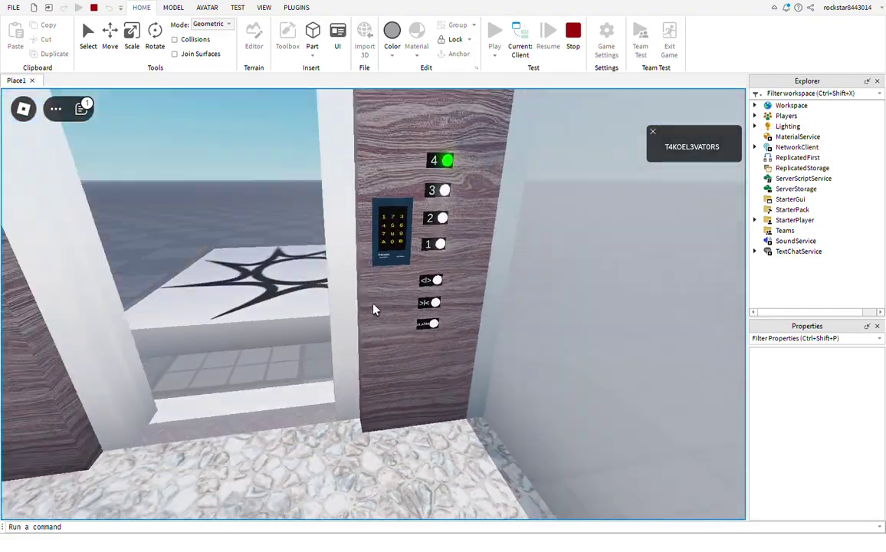
key(s)
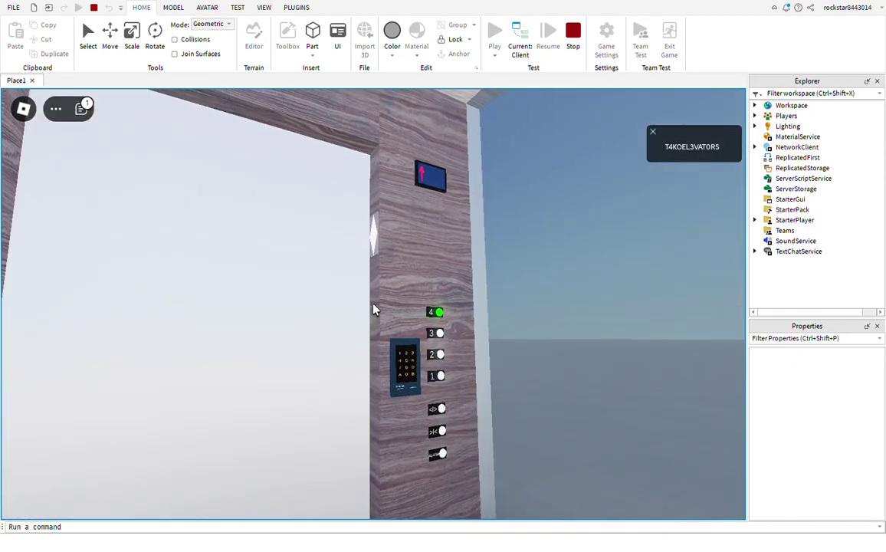
Examine the elevator's ride up to floor 4 from outside the glass shaft, then return to the view inside the car
scroll(373, 309, down, 5)
right_drag(374, 309, 374, 304)
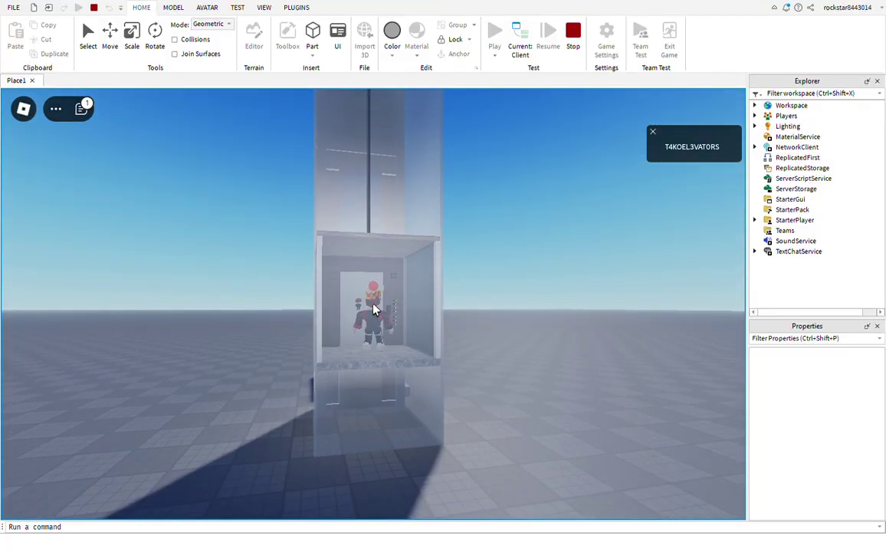
key(space)
key(space)
key(space)
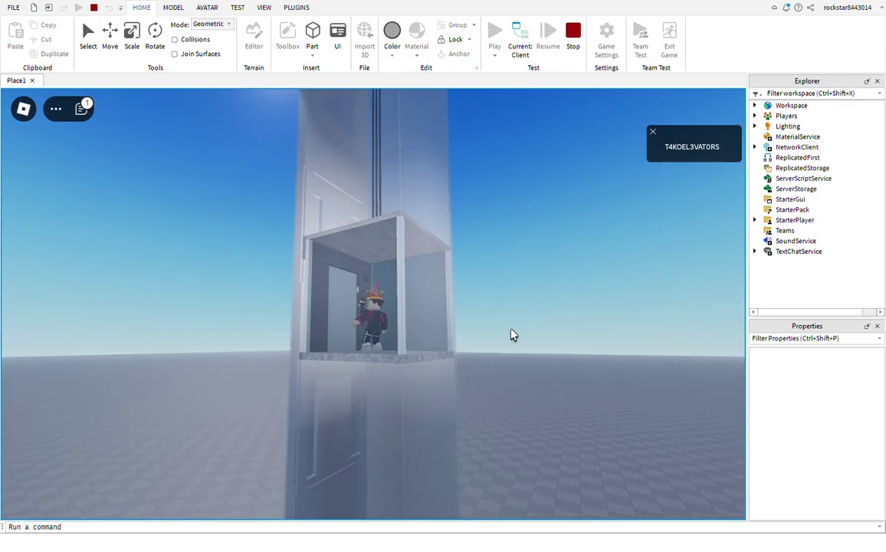
scroll(512, 330, up, 2)
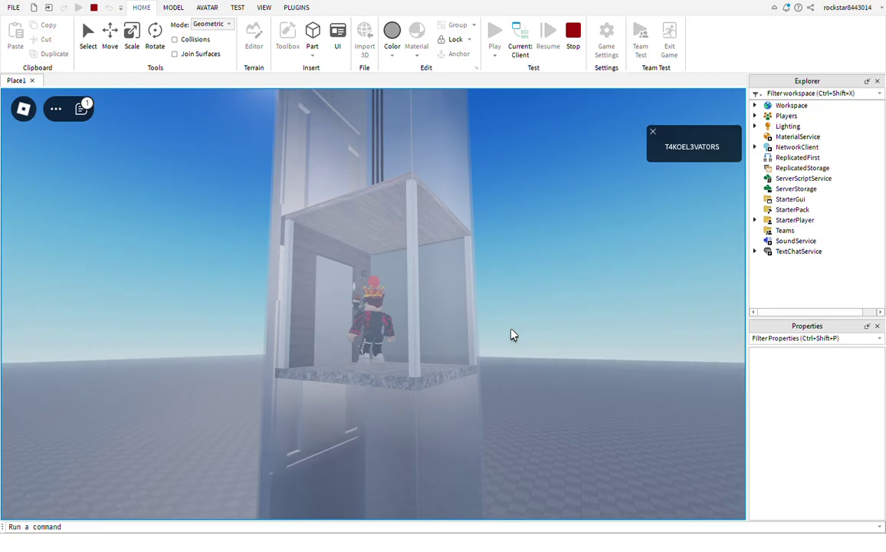
right_drag(514, 334, 513, 334)
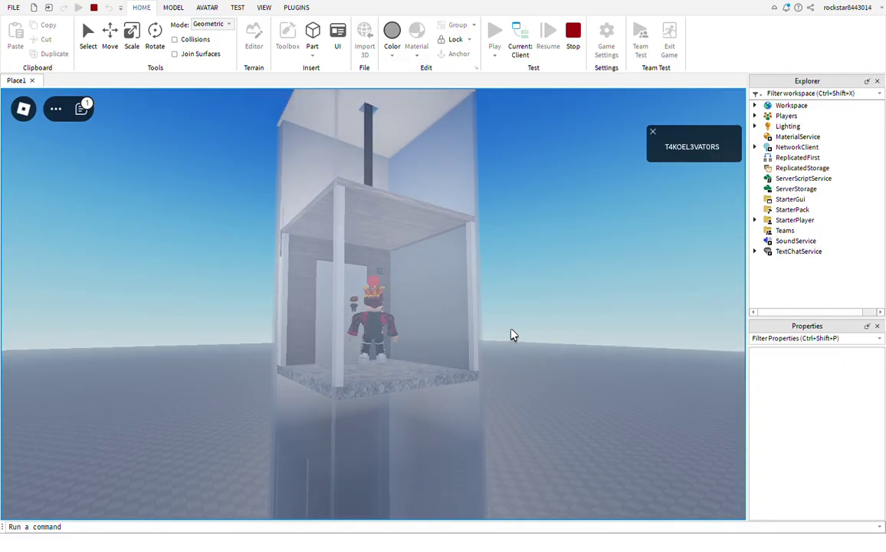
scroll(512, 335, up, 6)
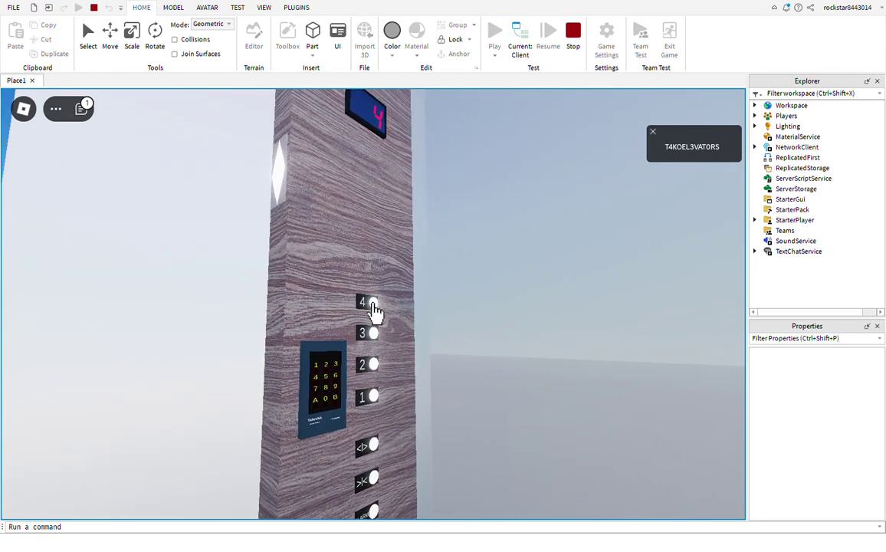
Send the elevator from floor 4 to floor 1, watch the descent and end the playtest
click(376, 304)
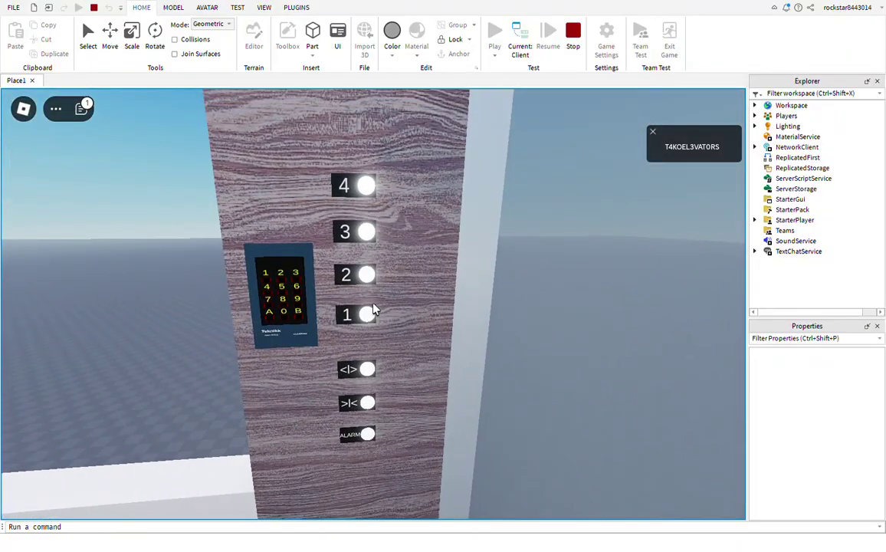
click(375, 310)
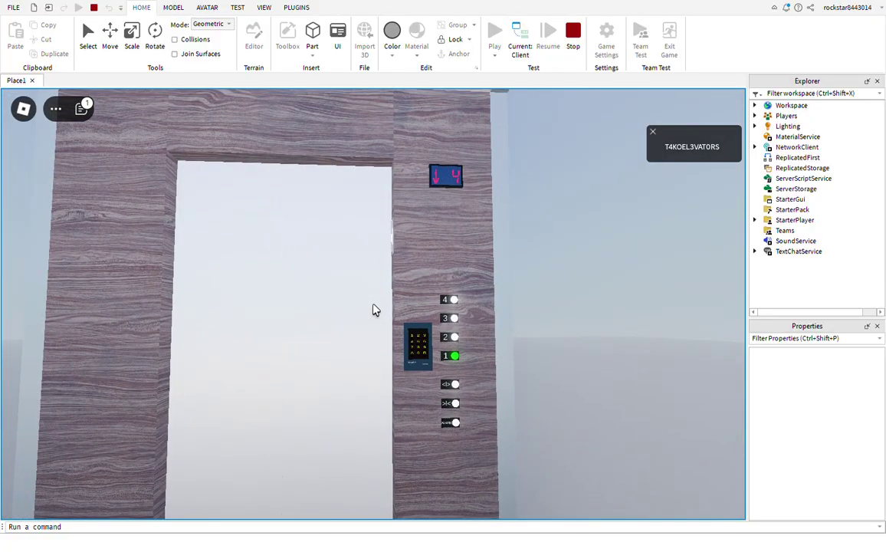
scroll(375, 310, down, 10)
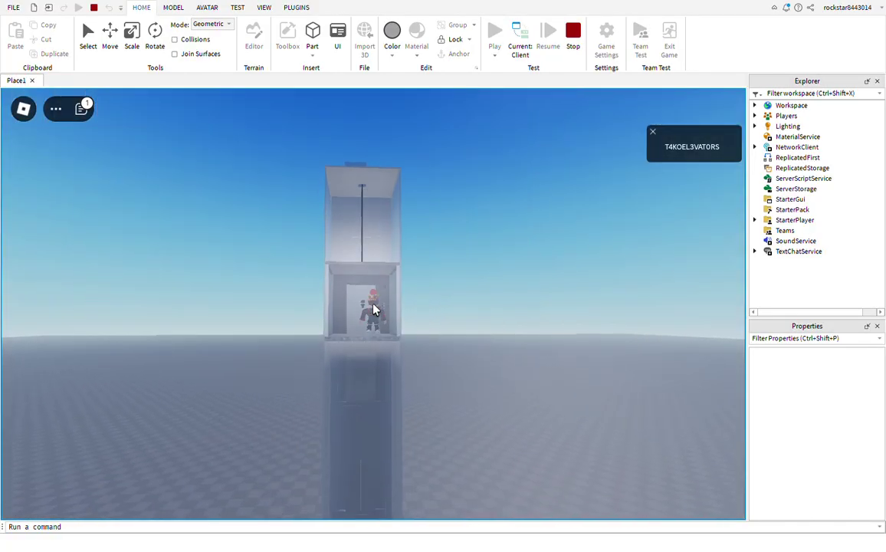
scroll(374, 310, up, 5)
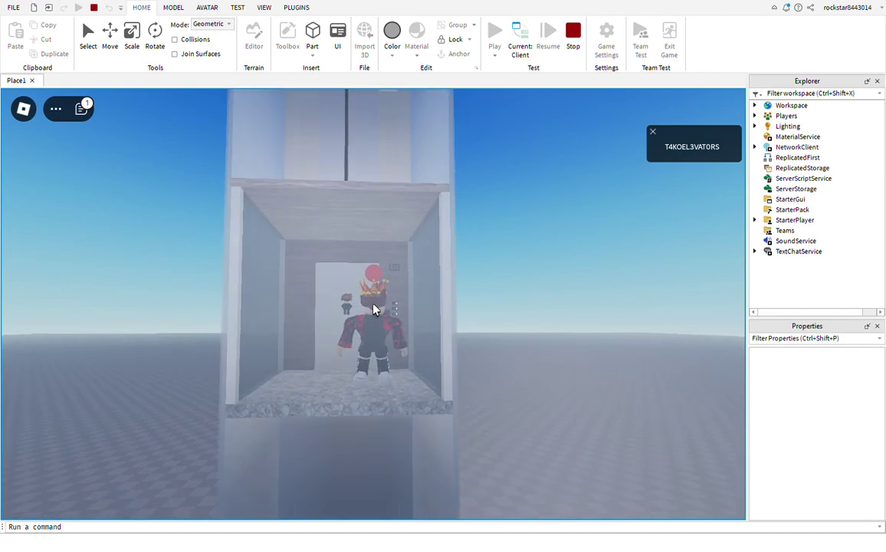
scroll(375, 310, up, 3)
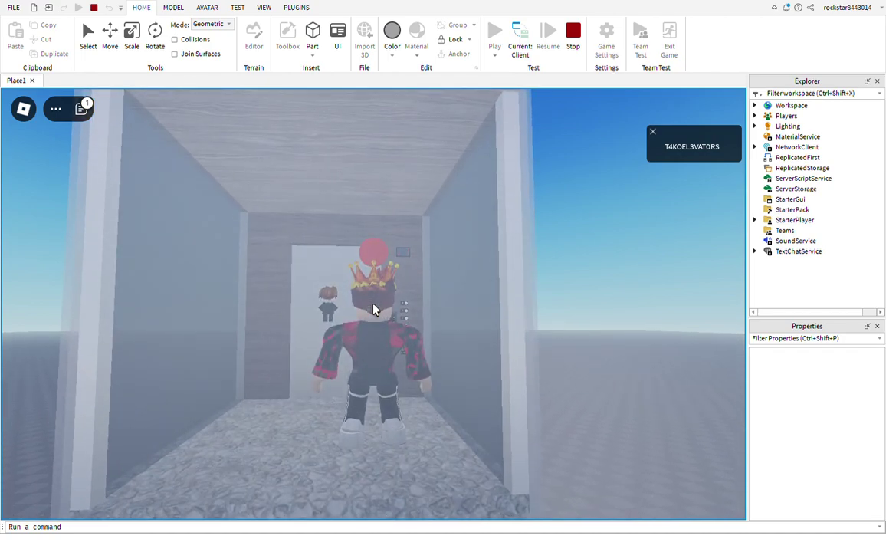
scroll(374, 309, down, 3)
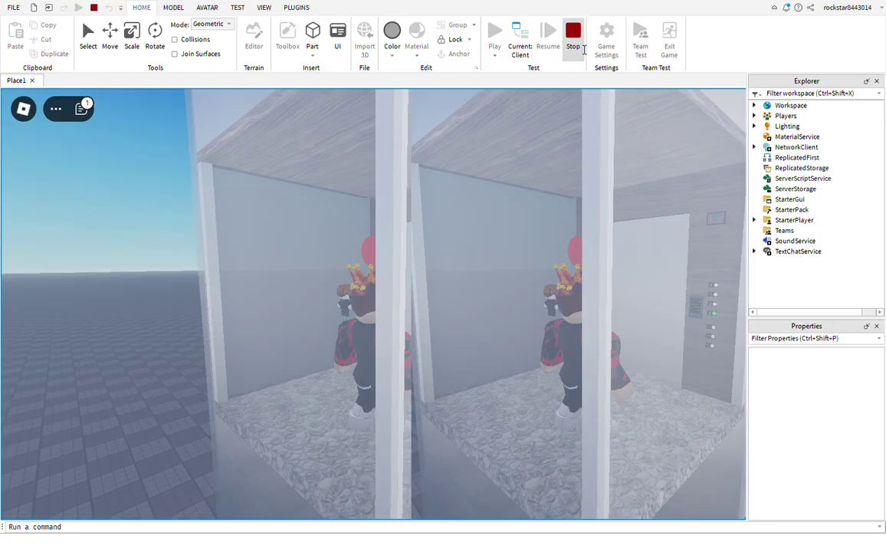
click(583, 48)
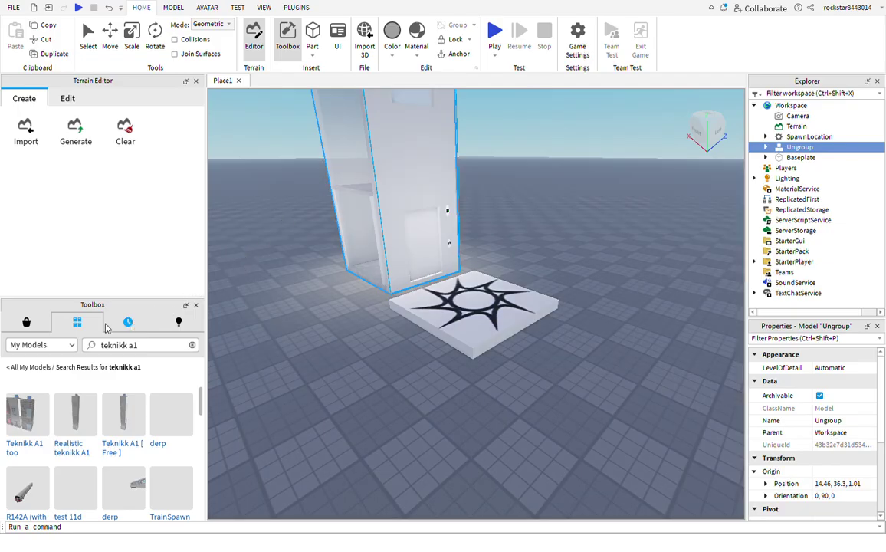
Clear the model search and insert Better Teknikk (Loader) and BT MainModule into the workspace
click(92, 325)
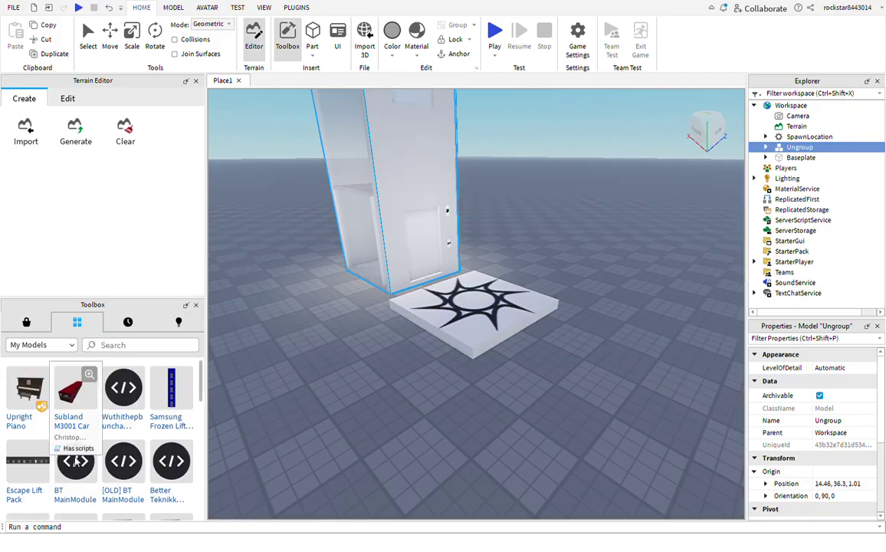
scroll(187, 374, down, 2)
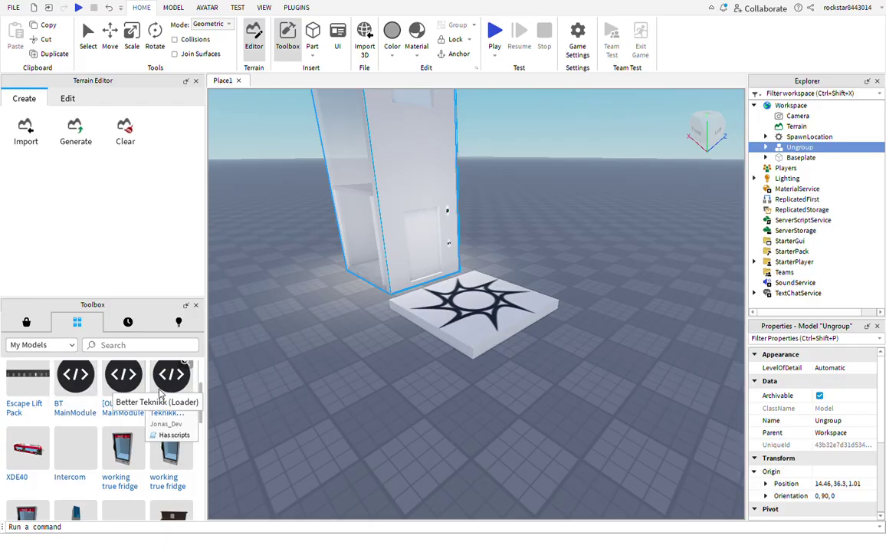
scroll(161, 391, up, 2)
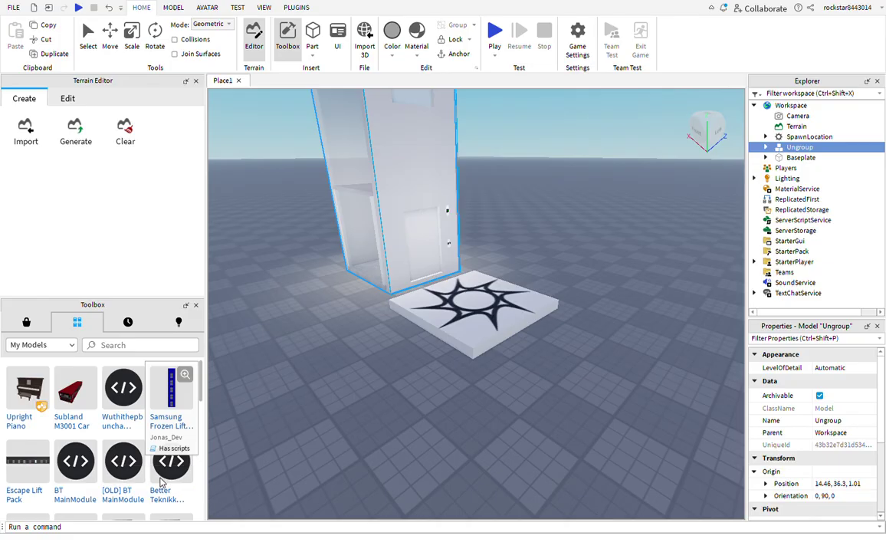
click(163, 480)
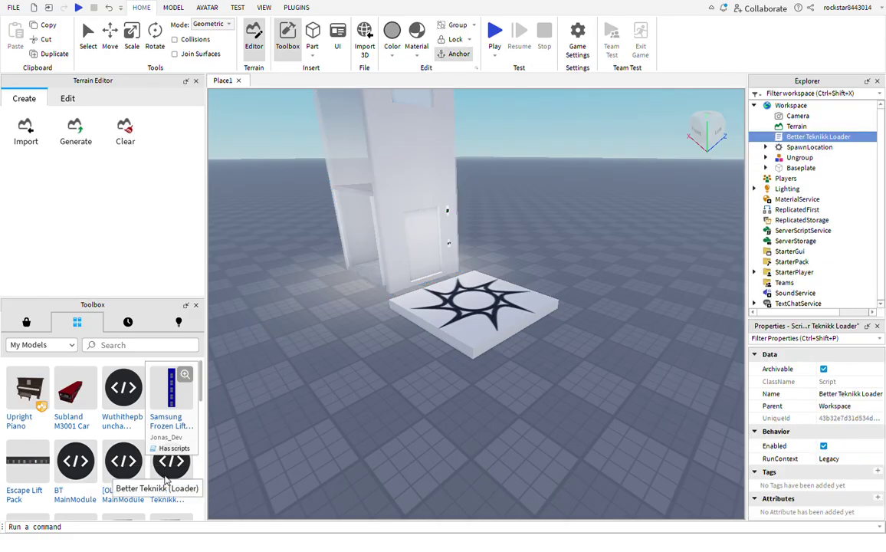
click(82, 466)
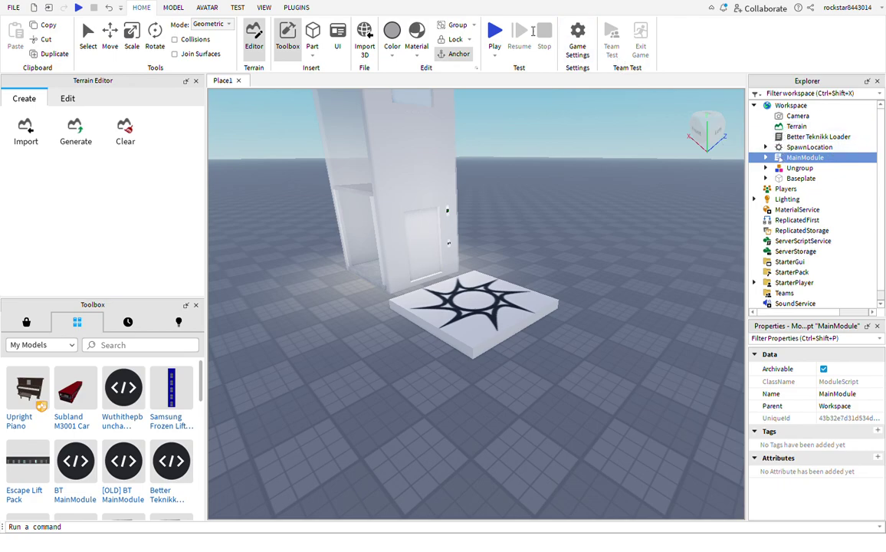
Start a new playtest, check the Elevators list in the BT Menu and close the menu
click(494, 36)
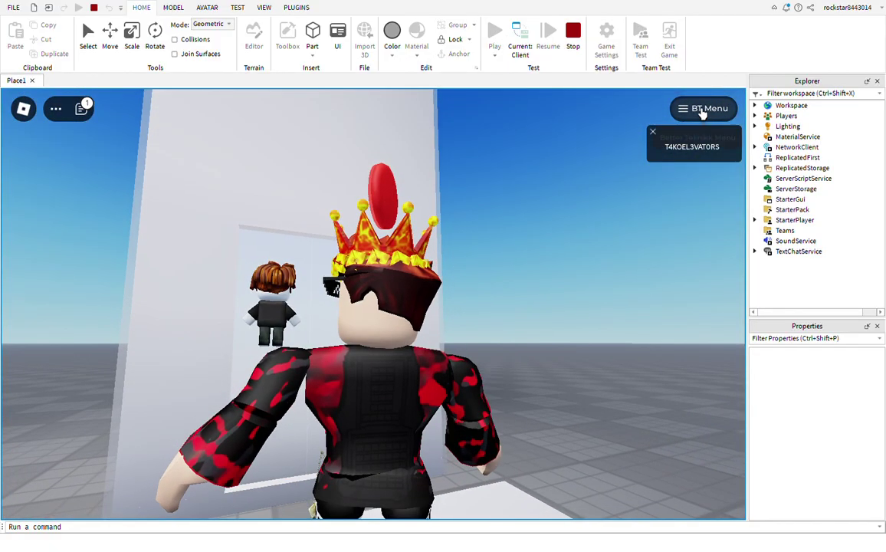
click(700, 114)
click(358, 349)
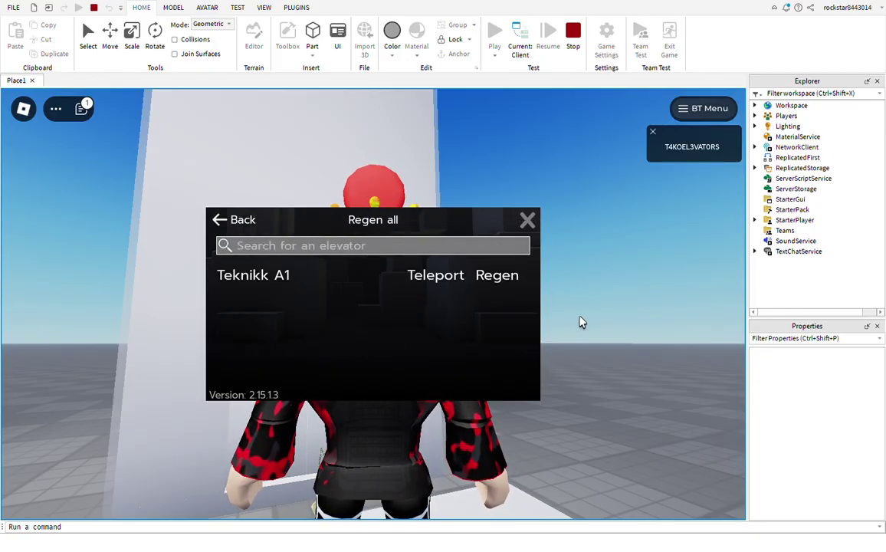
right_drag(582, 320, 580, 322)
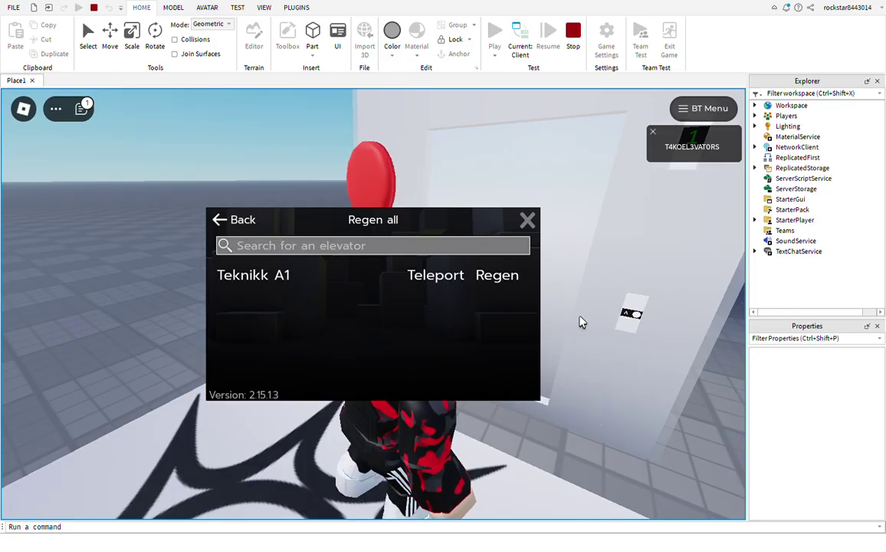
click(223, 228)
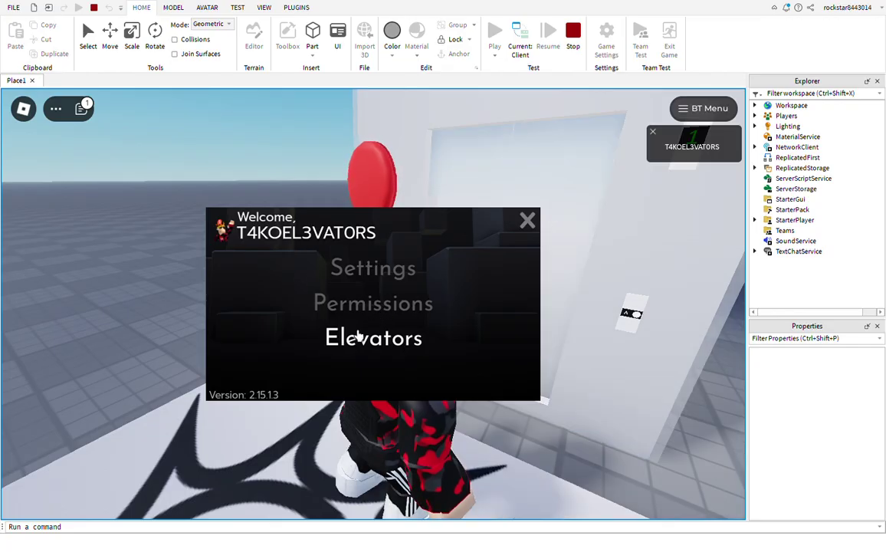
click(356, 337)
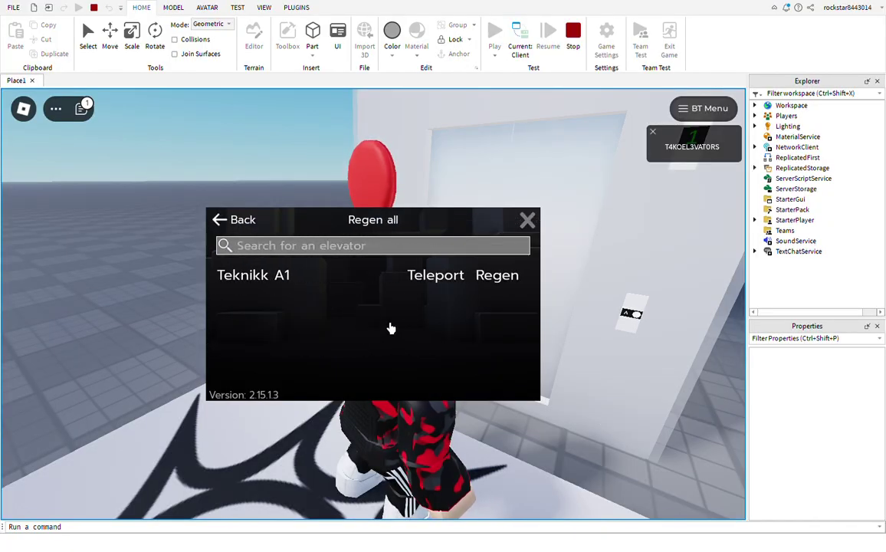
click(526, 226)
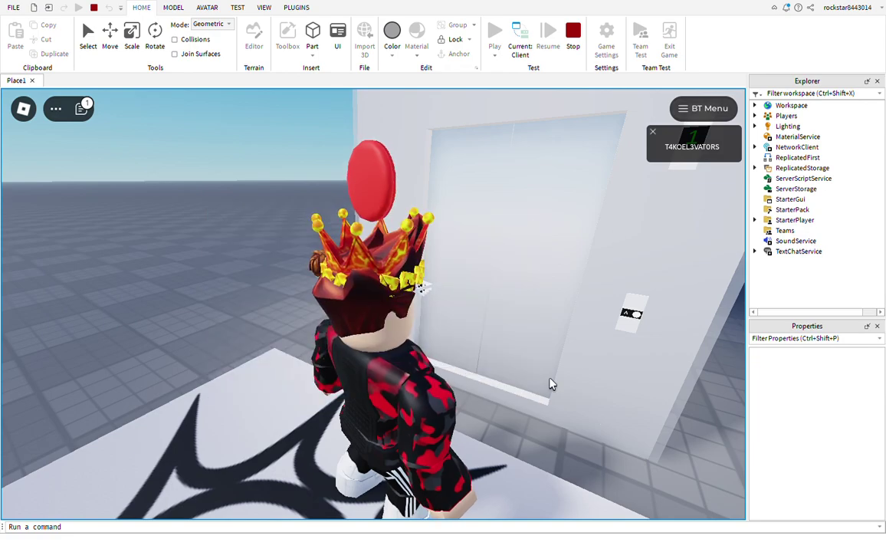
Call the Teknikk A1 elevator, board it and select floor 4, viewing the ride from outside the shaft
scroll(550, 383, up, 5)
key(w)
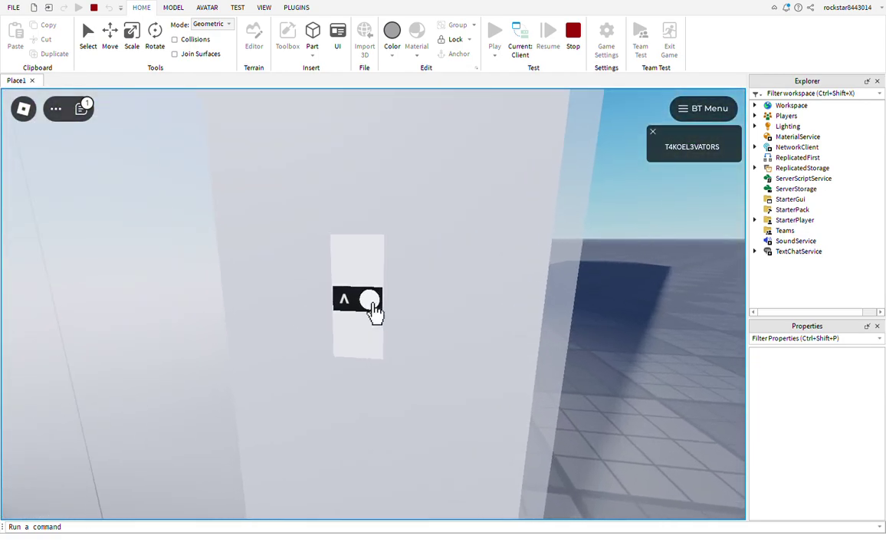
click(373, 305)
key(w)
key(w)
click(373, 309)
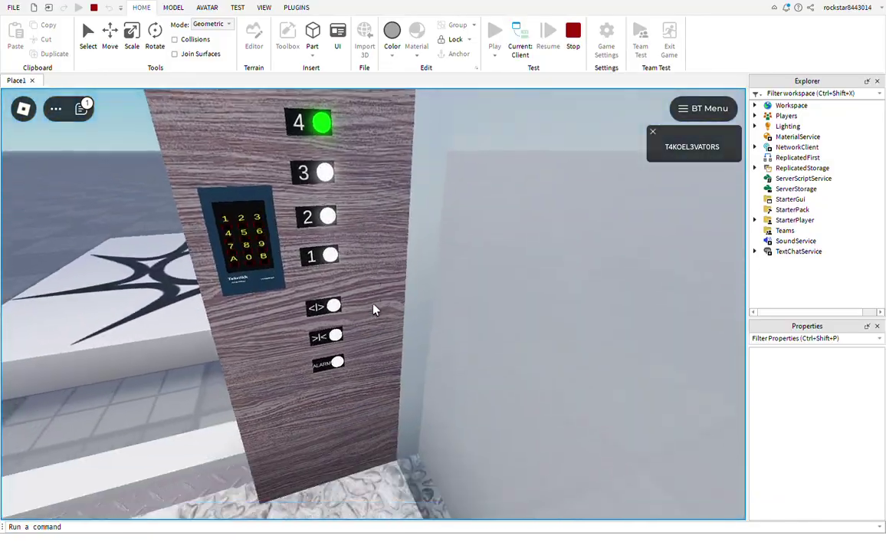
click(374, 304)
key(s)
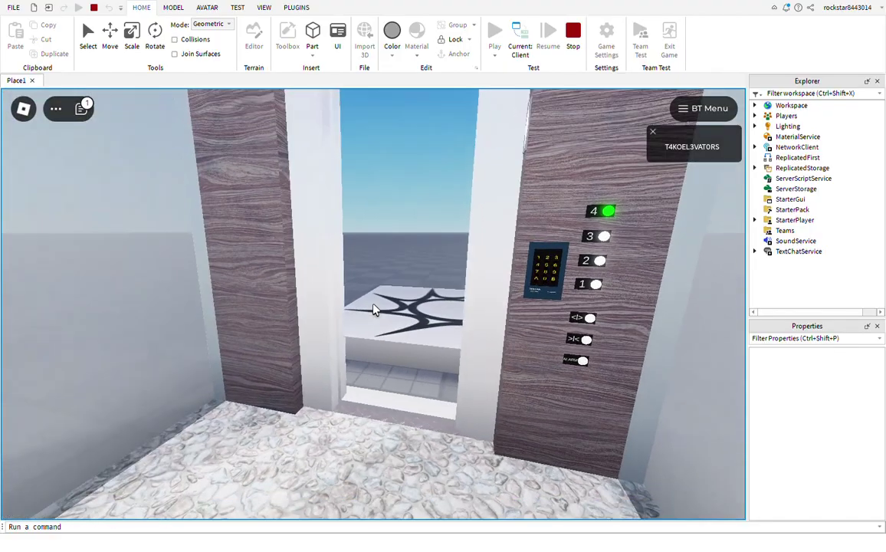
key(w)
scroll(373, 304, down, 5)
scroll(374, 305, up, 1)
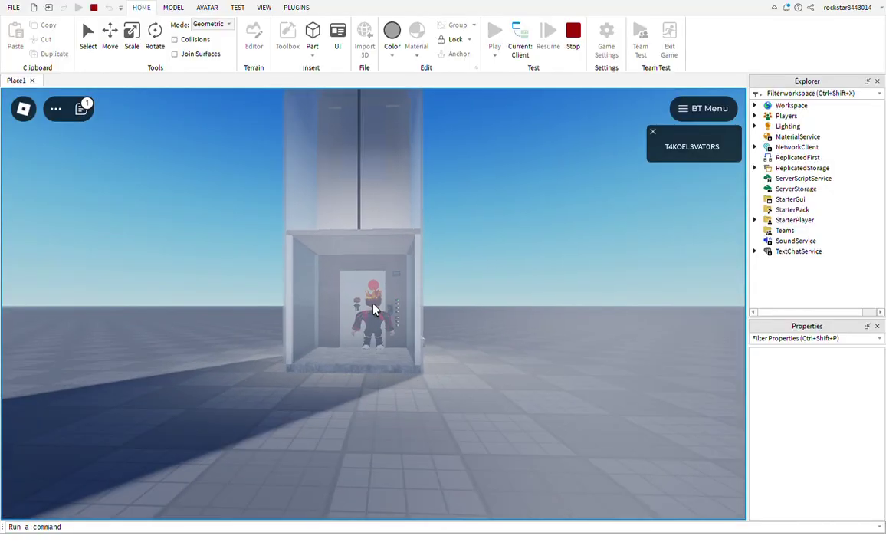
Follow the ride up to floor 4 from inside and outside the cab, checking the floor display
scroll(373, 309, up, 8)
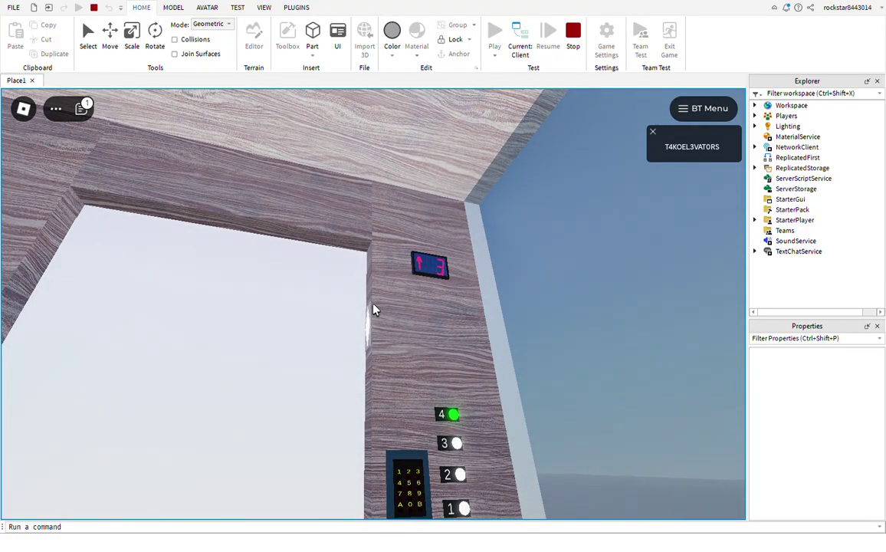
scroll(374, 309, down, 10)
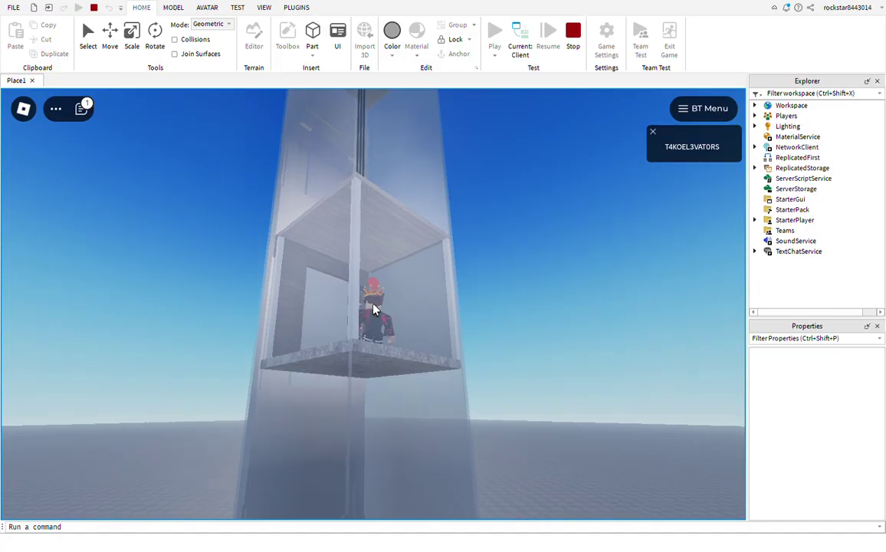
scroll(373, 309, up, 8)
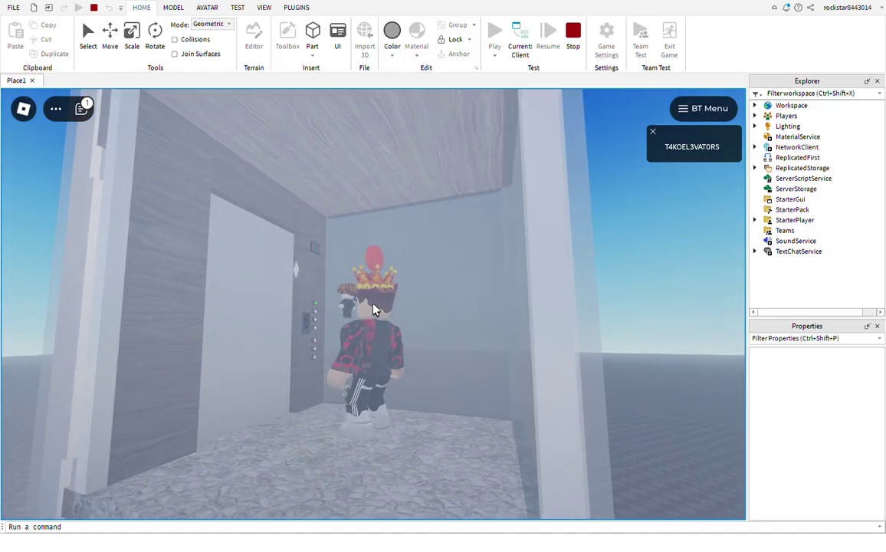
key(s)
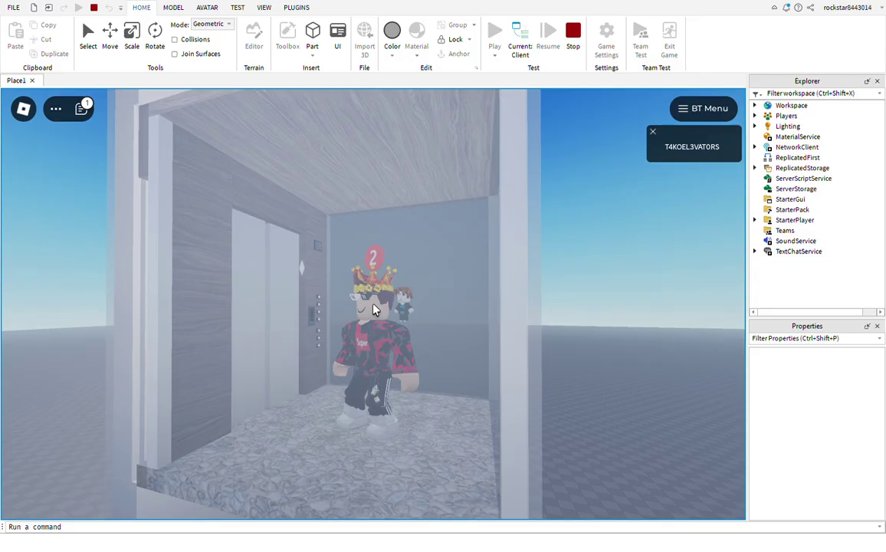
Send the elevator down to floor 1 from the cab panel and watch the descent from inside and outside
scroll(372, 309, up, 1)
scroll(372, 309, up, 3)
key(w)
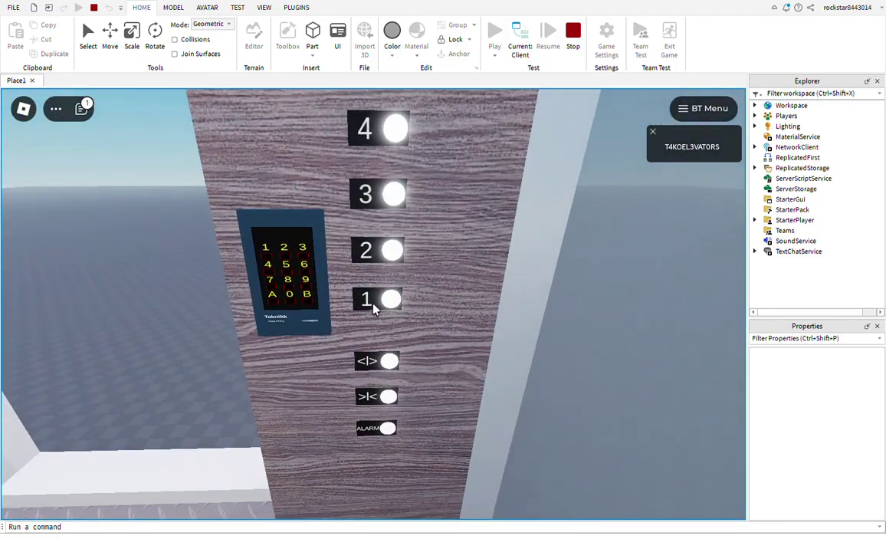
click(373, 301)
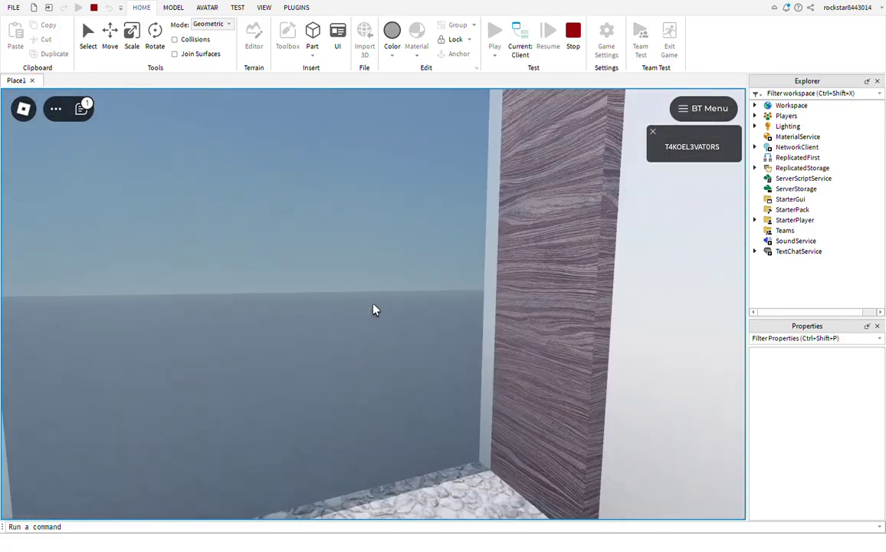
scroll(374, 304, down, 5)
key(d)
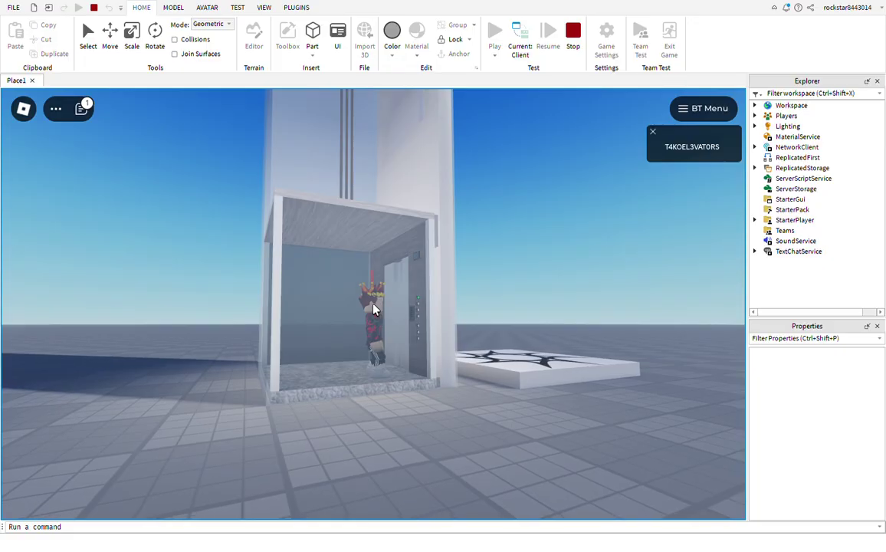
Send the elevator back up to floor 4 from the cab panel and view the cab from outside
scroll(374, 305, up, 8)
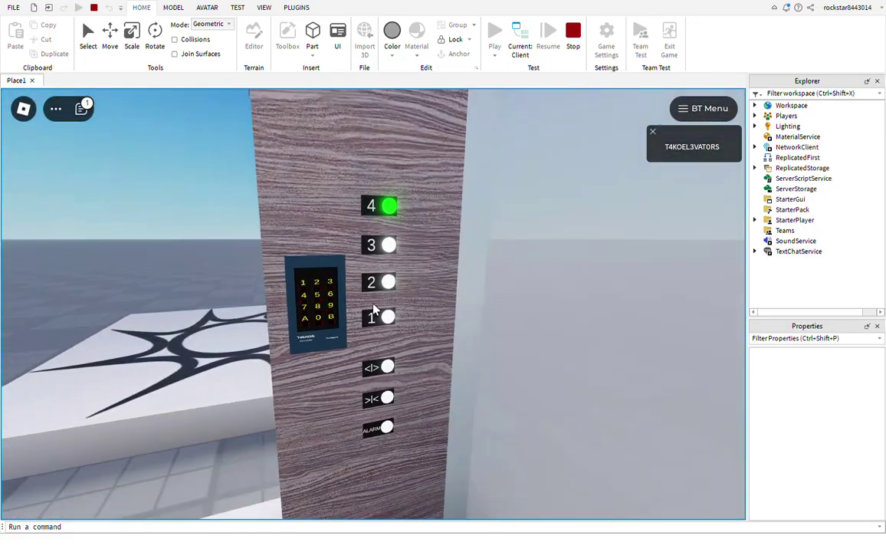
key(w)
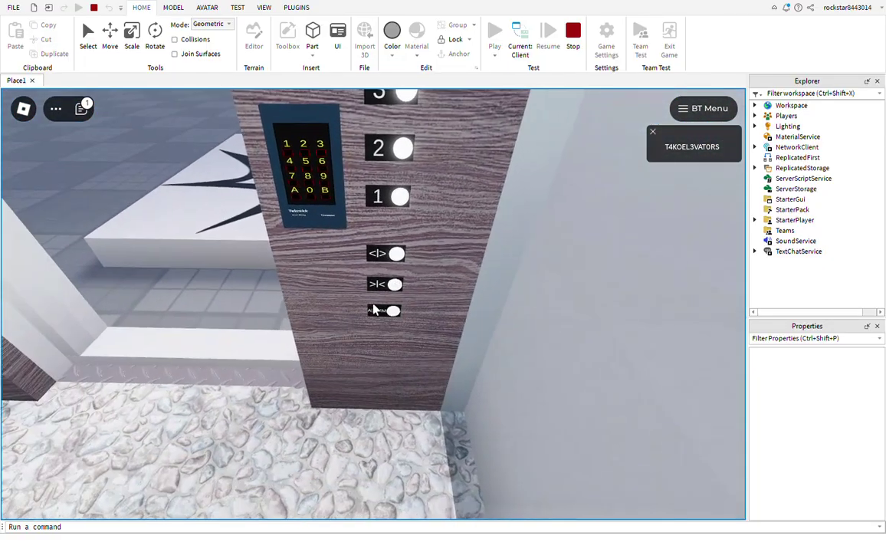
click(373, 305)
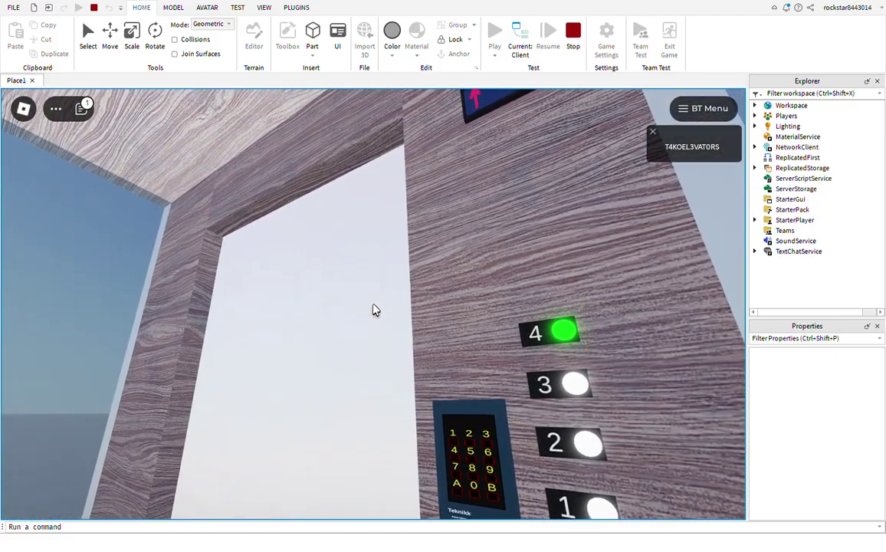
key(w)
scroll(374, 309, down, 10)
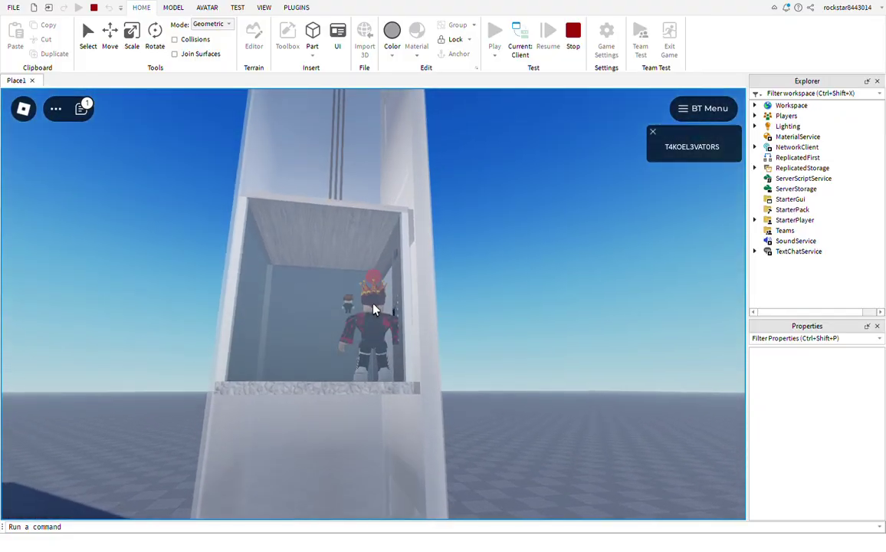
Watch the rest of the ascent to floor 4 from outside and inside the cab and end the playtest
scroll(373, 303, up, 3)
right_drag(374, 303, 374, 302)
scroll(374, 303, down, 3)
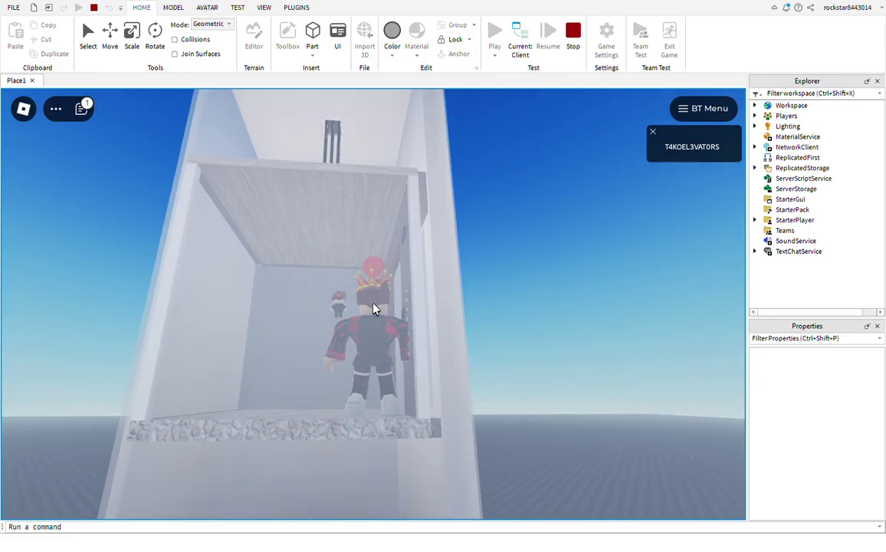
right_drag(373, 304, 376, 305)
scroll(375, 305, up, 5)
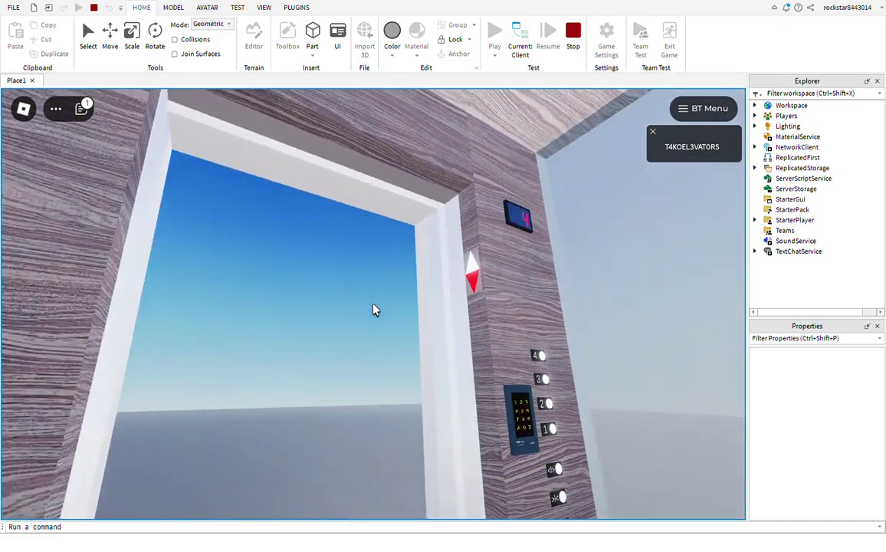
scroll(373, 305, down, 1)
click(584, 33)
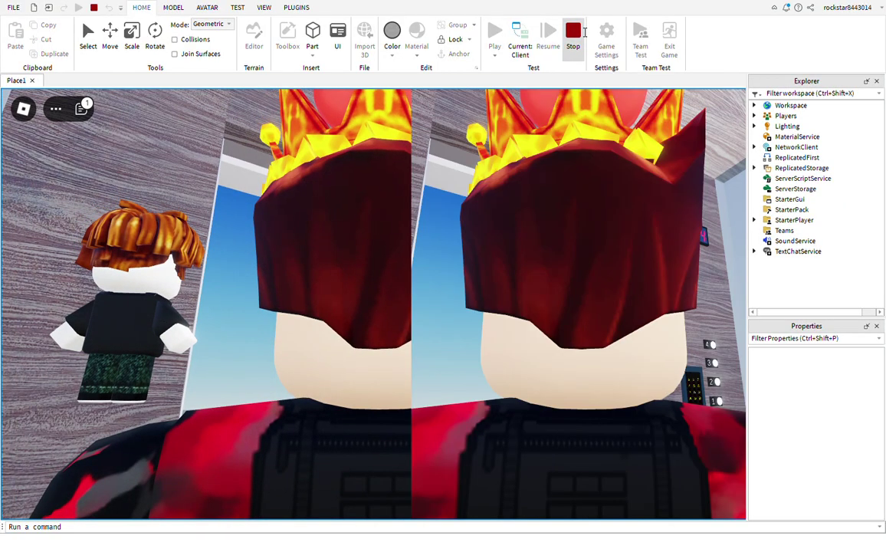
click(574, 34)
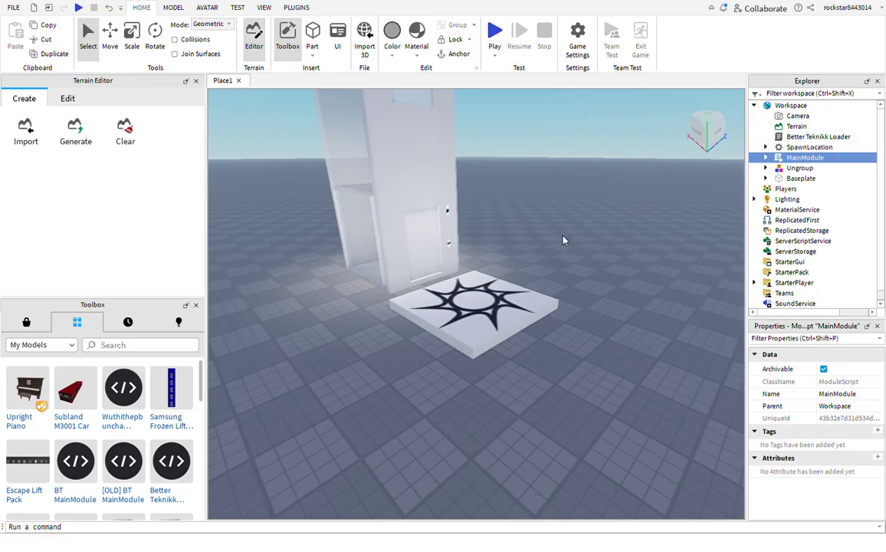
Expand MainModule in the workspace, read through the Better Teknikk Loader script and close it
mouse_move(563, 240)
right_down()
mouse_move(581, 253)
mouse_move(563, 240)
right_up()
key(w)
key(s)
click(765, 157)
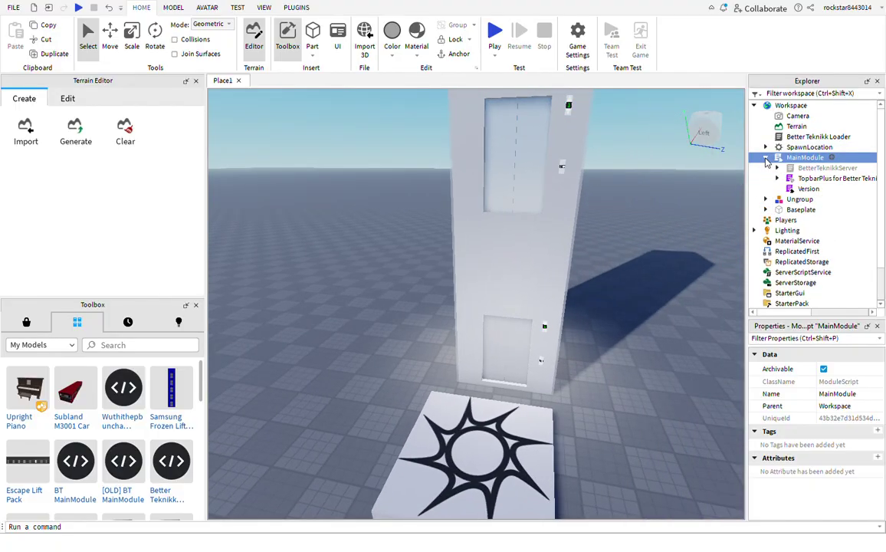
double_click(794, 137)
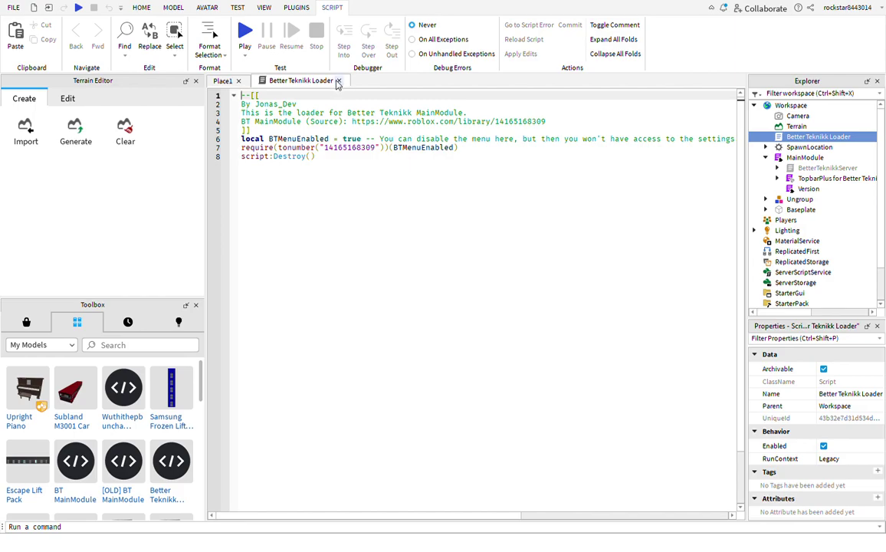
scroll(413, 178, right, 8)
scroll(414, 177, left, 8)
click(339, 82)
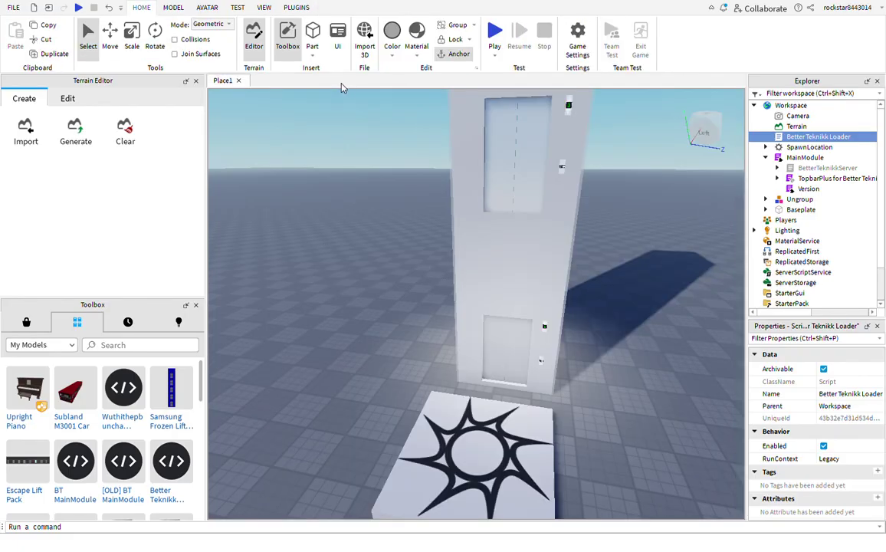
Open the Better Teknikk script under MainModule's BetterTeknikkServer, read its Settings line and return to the place view
click(797, 158)
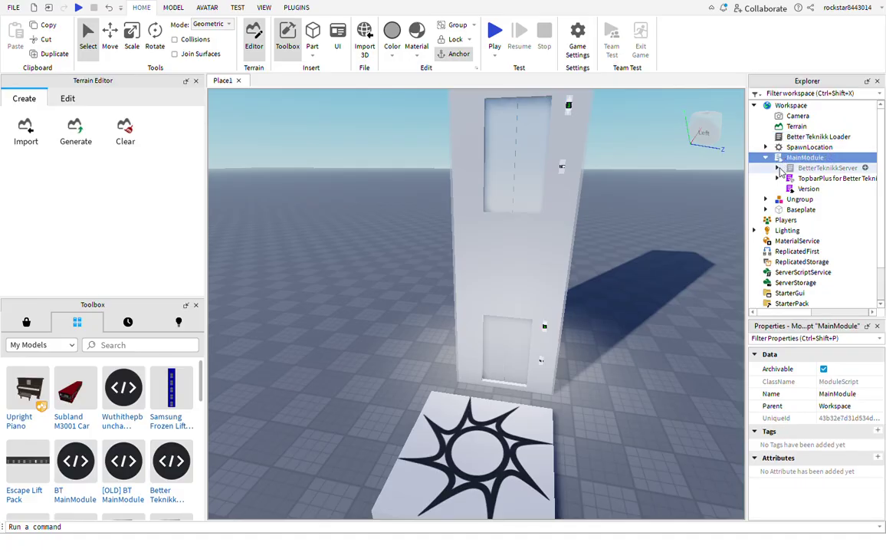
click(778, 168)
double_click(803, 178)
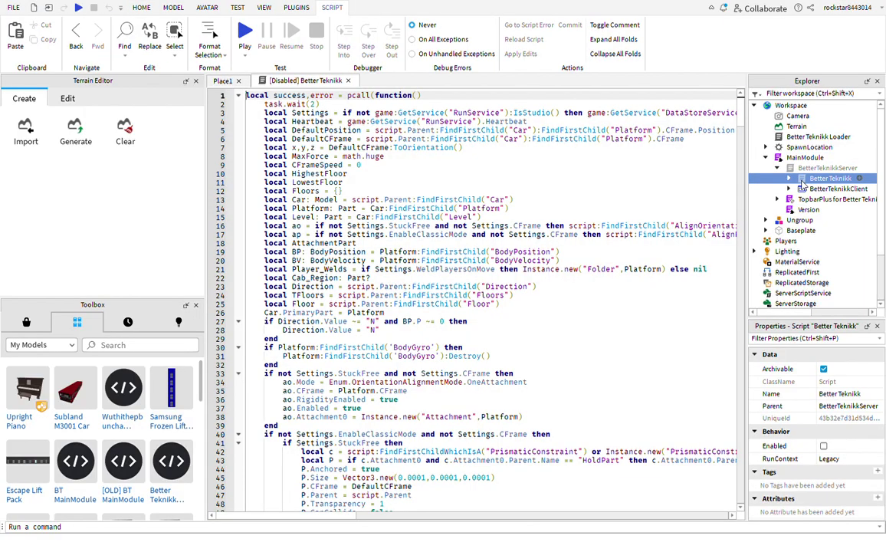
scroll(557, 165, right, 15)
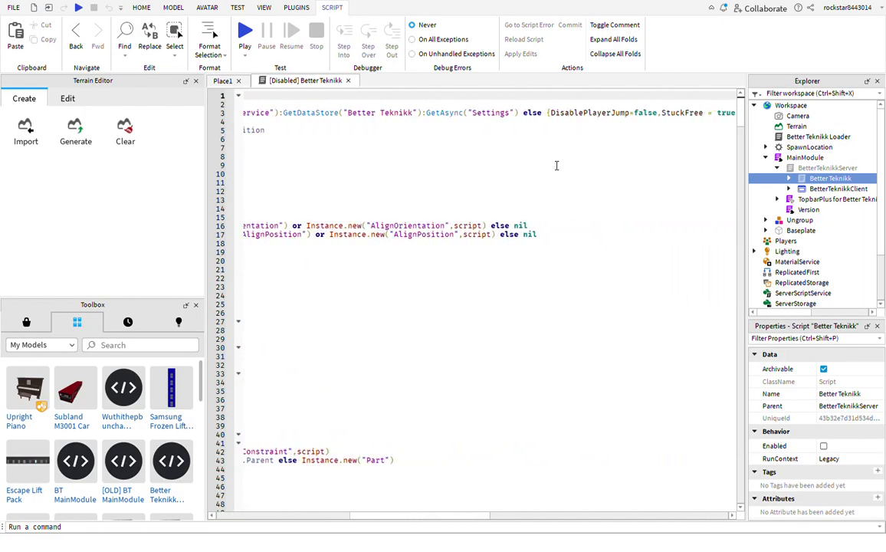
scroll(459, 115, left, 5)
scroll(456, 116, left, 10)
scroll(456, 117, left, 5)
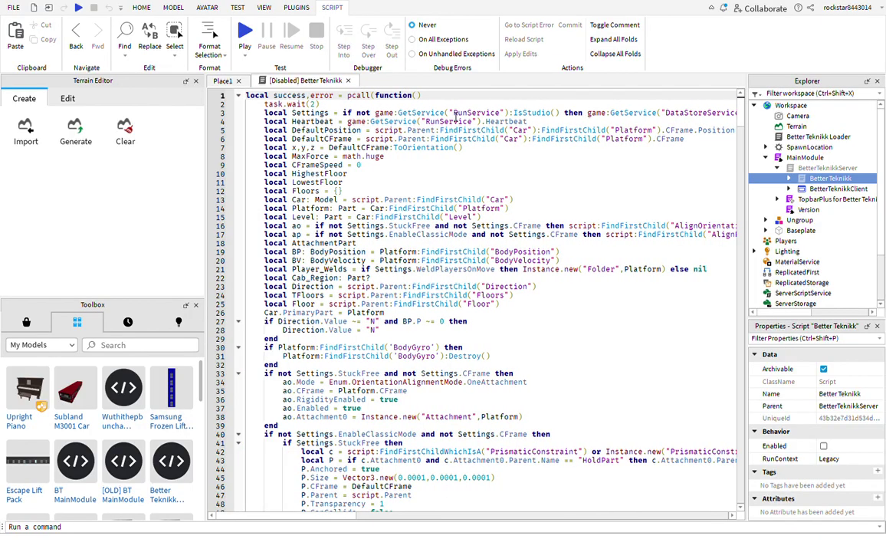
click(217, 81)
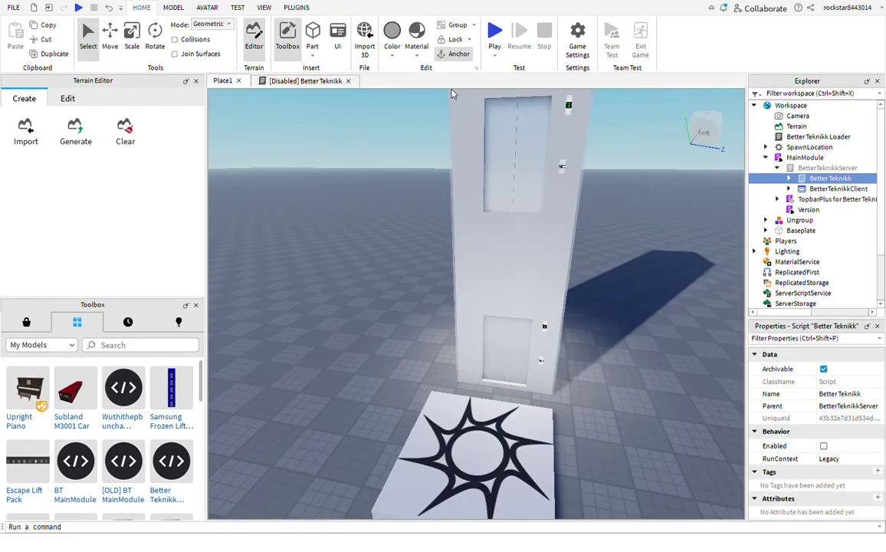
Examine the default options in the script's Settings line, from DisablePlayerJump to CFrame, and return to the place view
click(296, 81)
scroll(483, 156, right, 10)
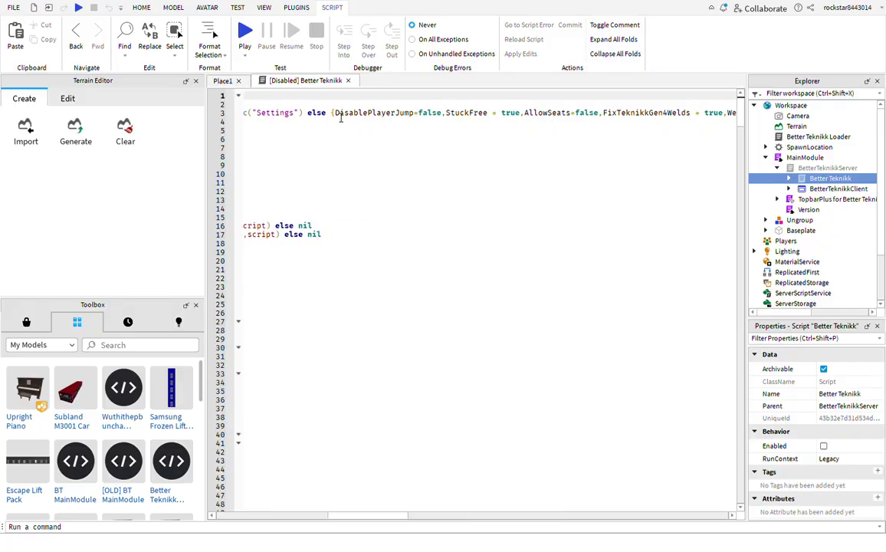
drag(337, 114, 576, 114)
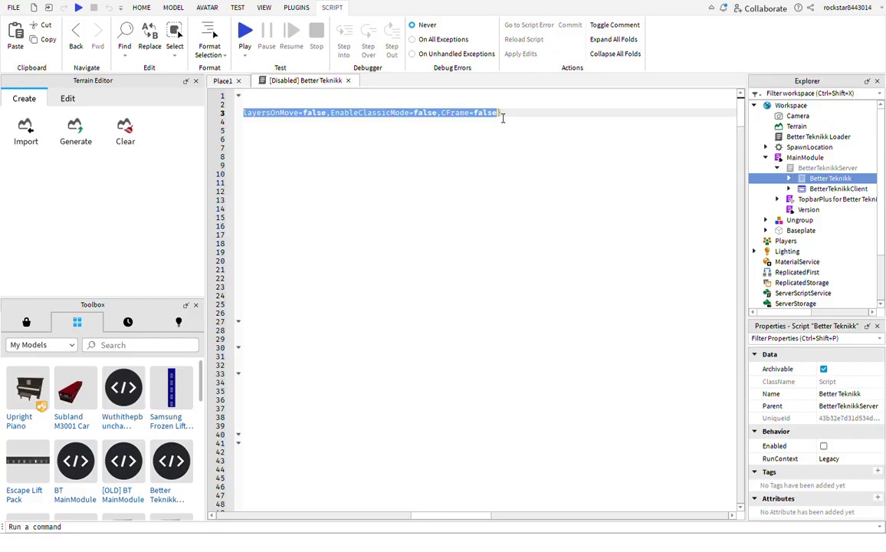
scroll(503, 118, left, 10)
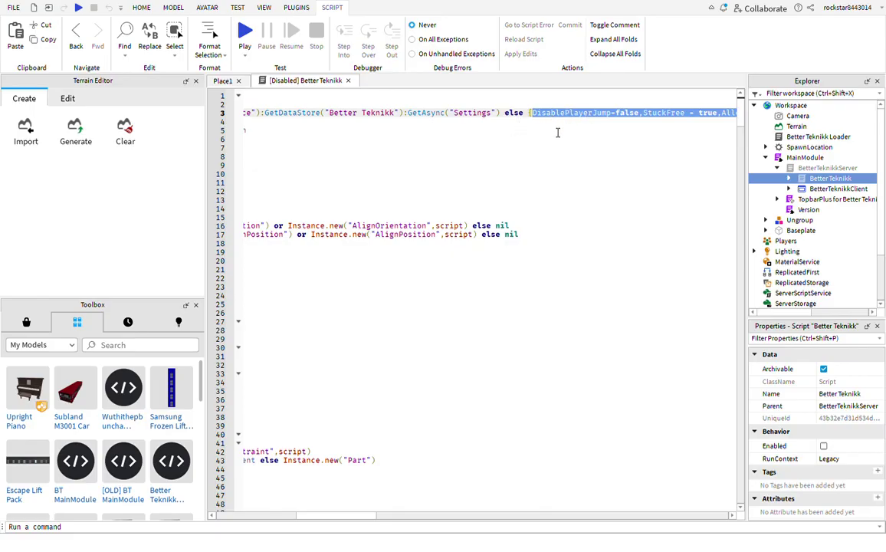
scroll(517, 126, right, 5)
click(222, 80)
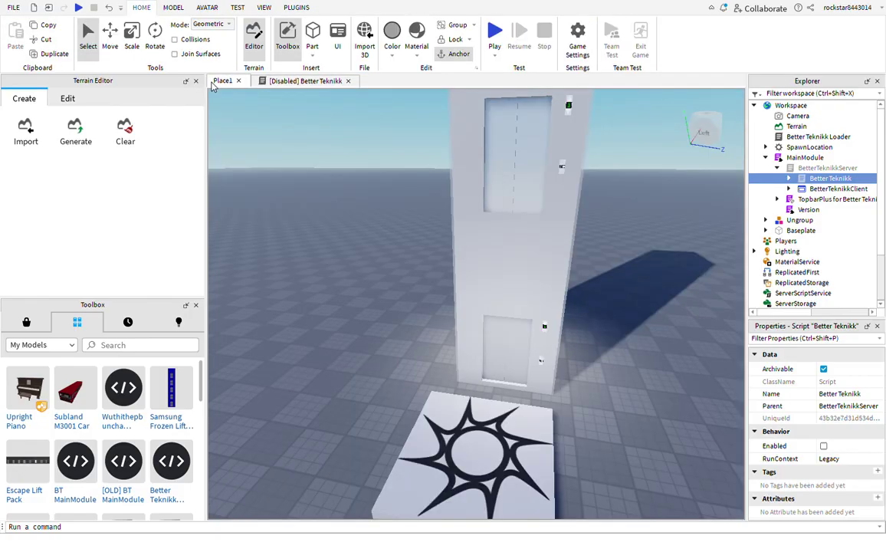